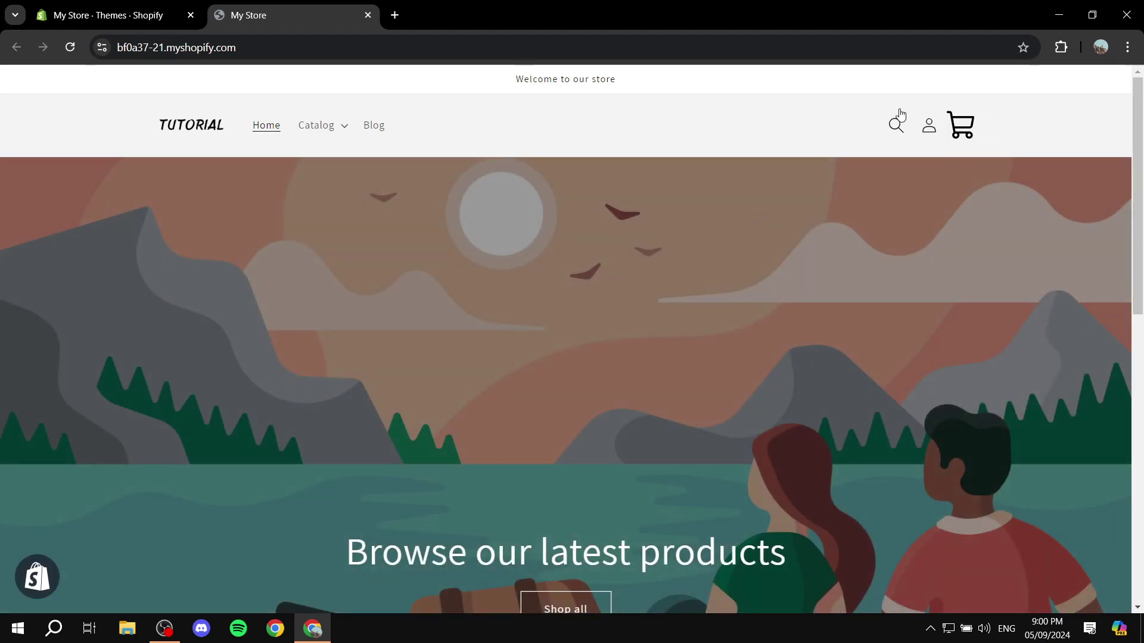
# Step: Check the storefront search overlay twice, then close the My Store storefront tab
pyautogui.click(899, 126)
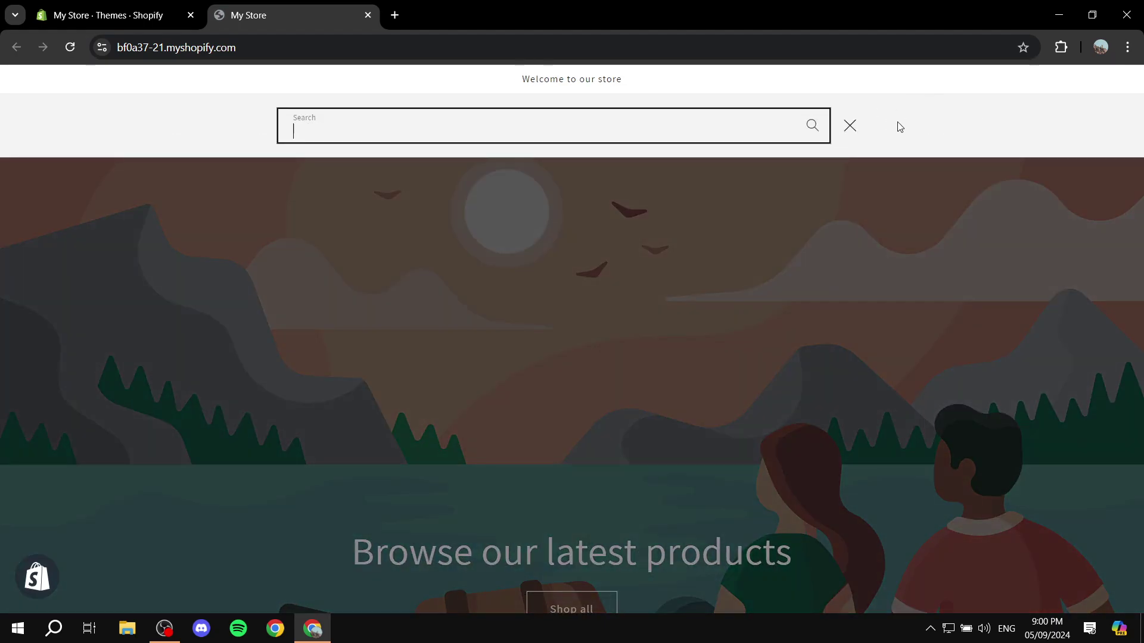
pyautogui.click(850, 125)
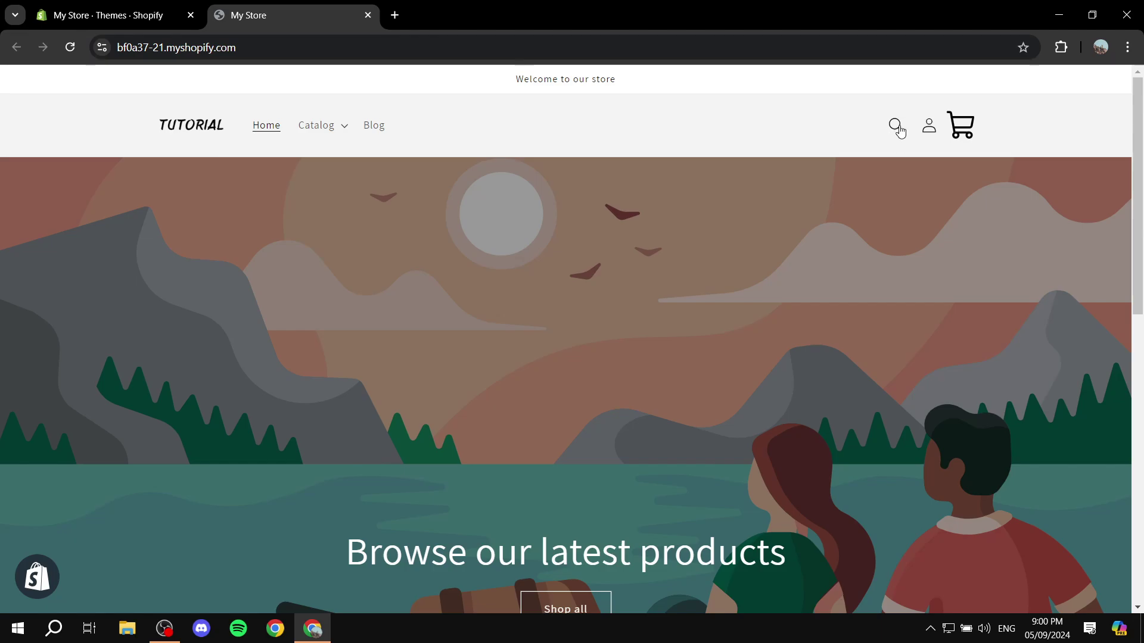
pyautogui.click(894, 128)
pyautogui.click(851, 127)
pyautogui.click(371, 20)
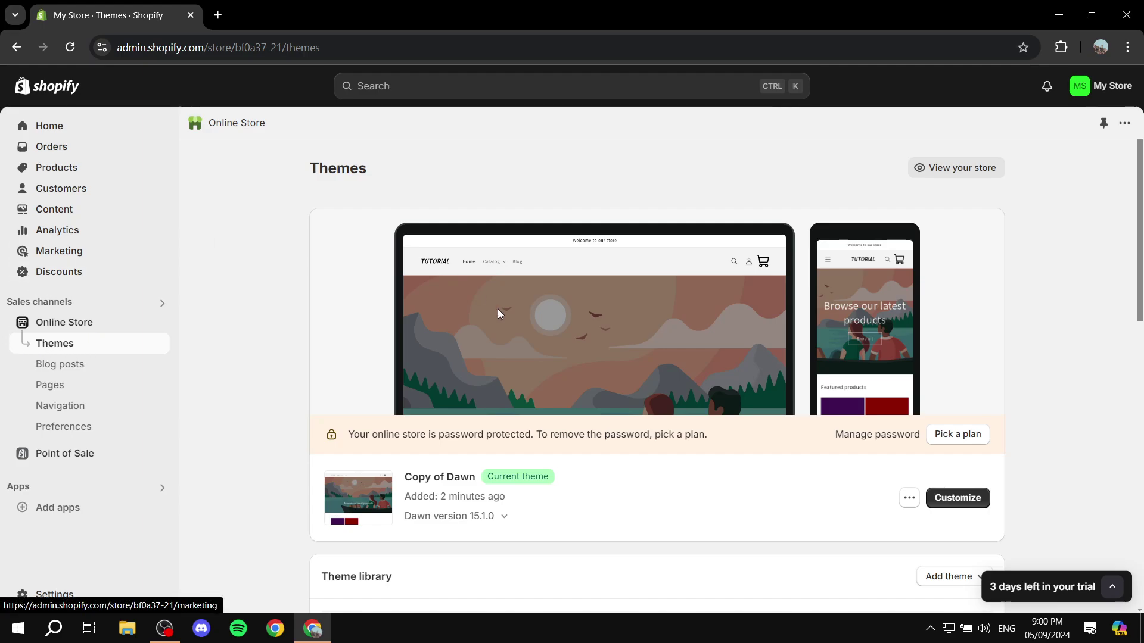
pyautogui.scroll(-2, 417, 417)
pyautogui.scroll(2, 605, 484)
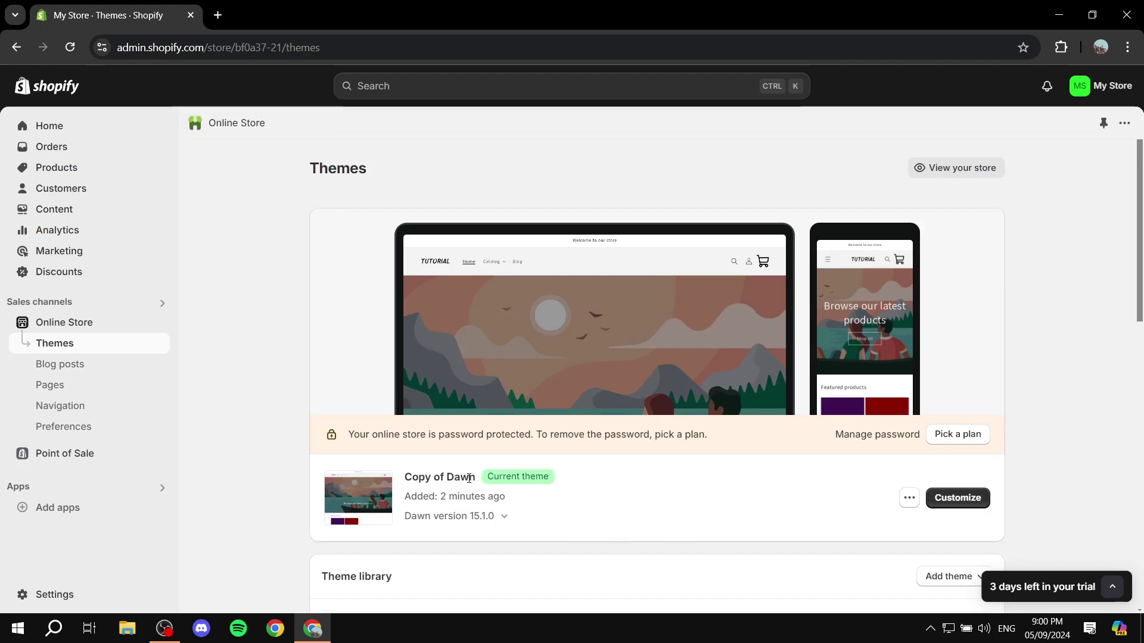
pyautogui.moveTo(446, 477); pyautogui.dragTo(487, 481)
pyautogui.click(665, 494)
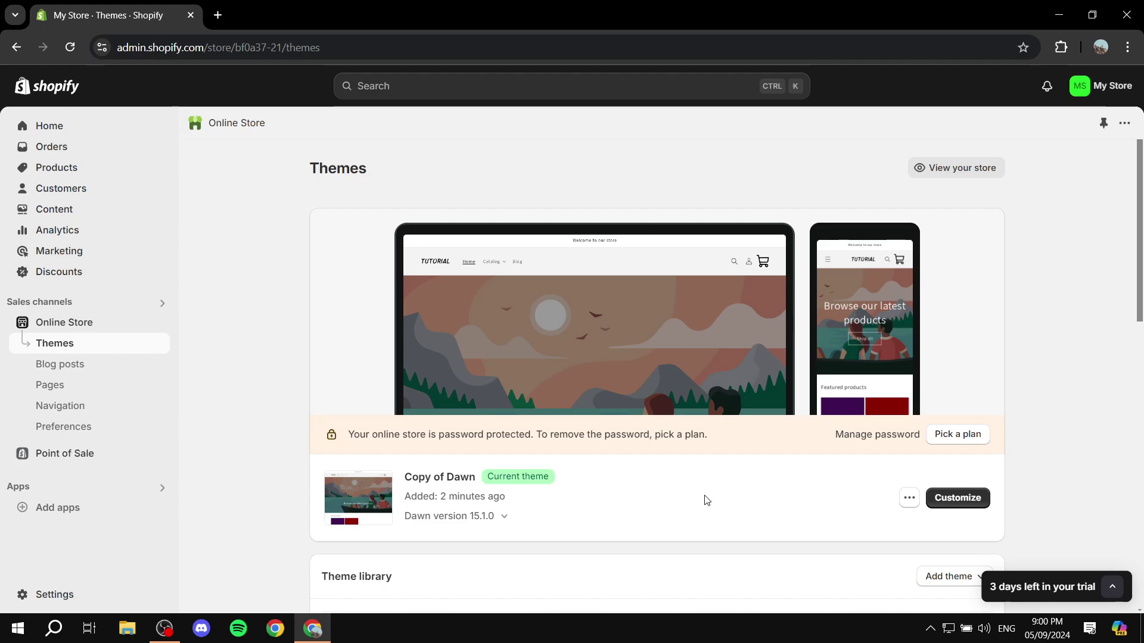
pyautogui.moveTo(447, 477); pyautogui.dragTo(471, 483)
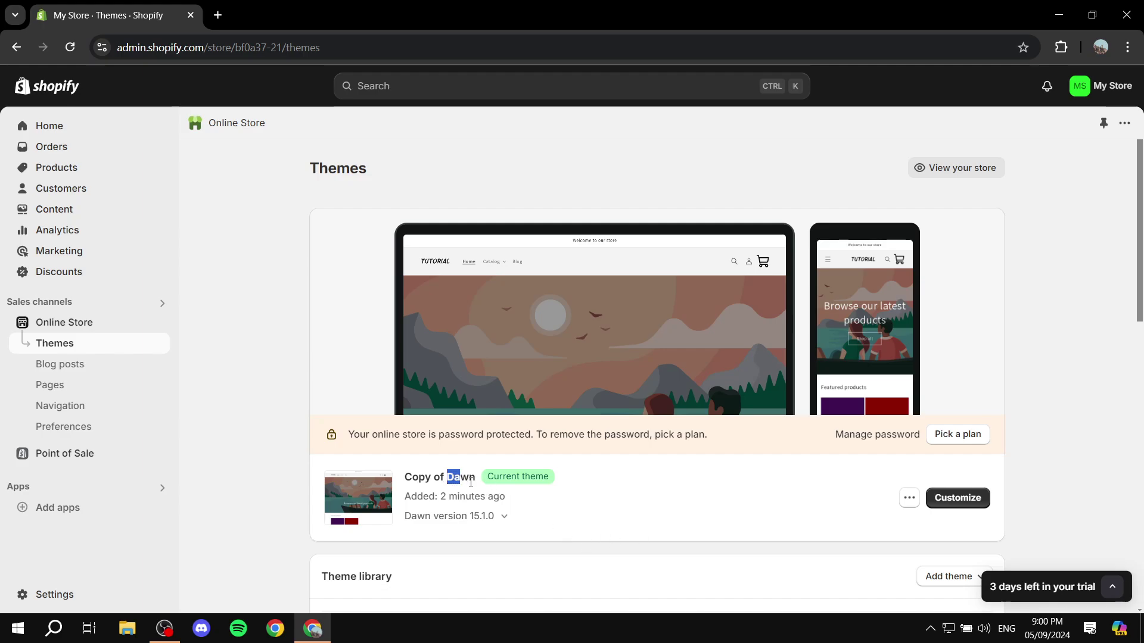
pyautogui.click(653, 512)
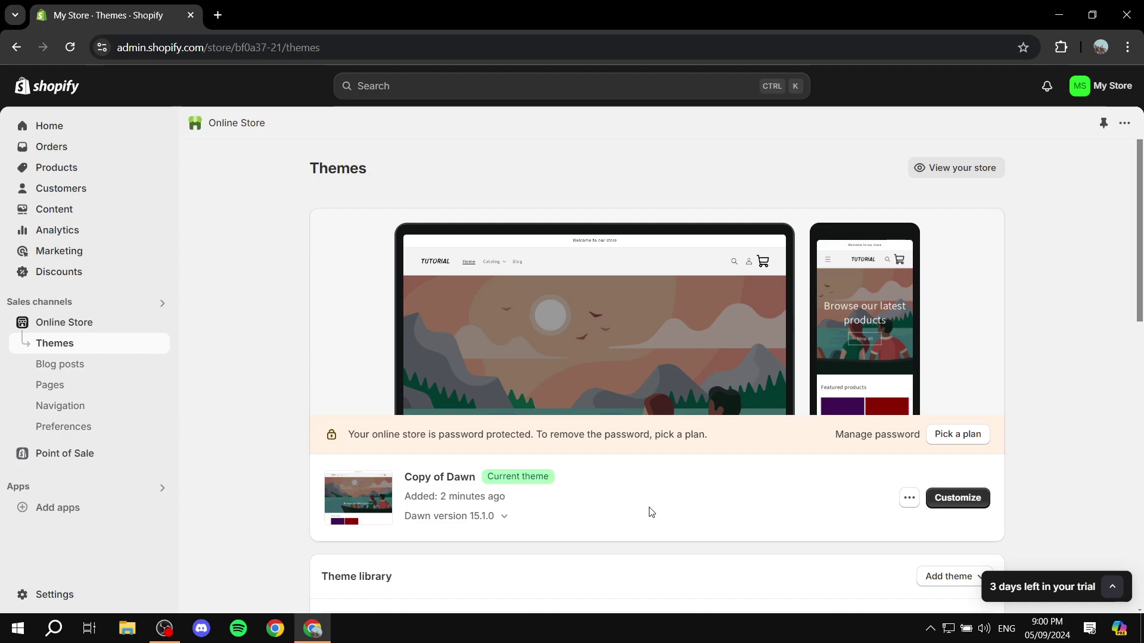
# Step: Duplicate the Copy of Dawn theme as a backup, creating Copy of Copy of Dawn
pyautogui.click(908, 499)
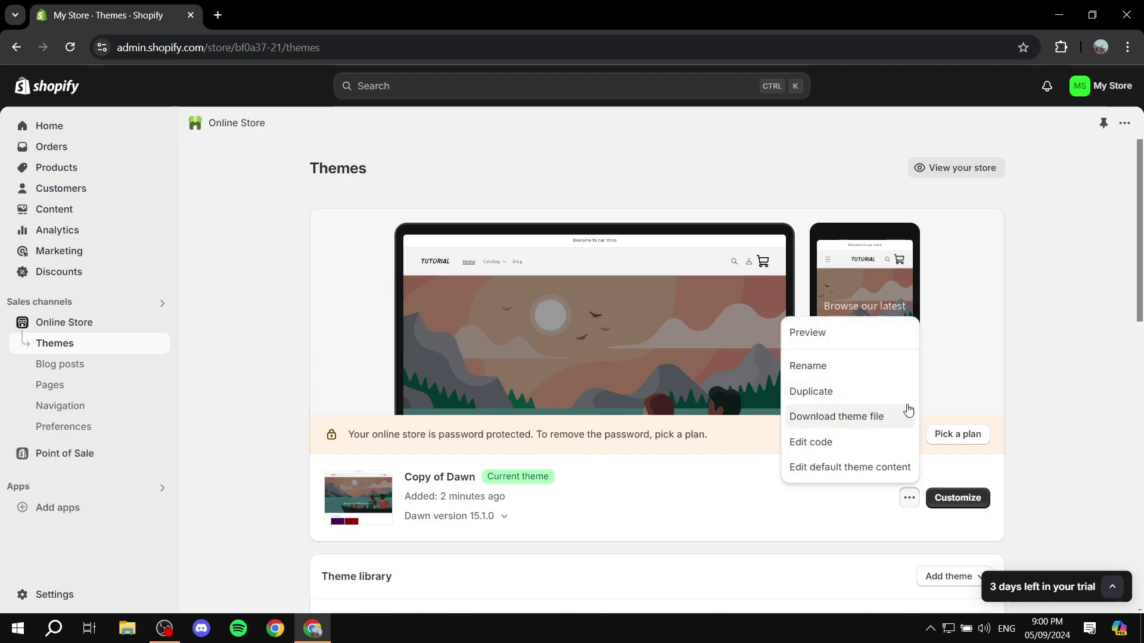
pyautogui.click(827, 393)
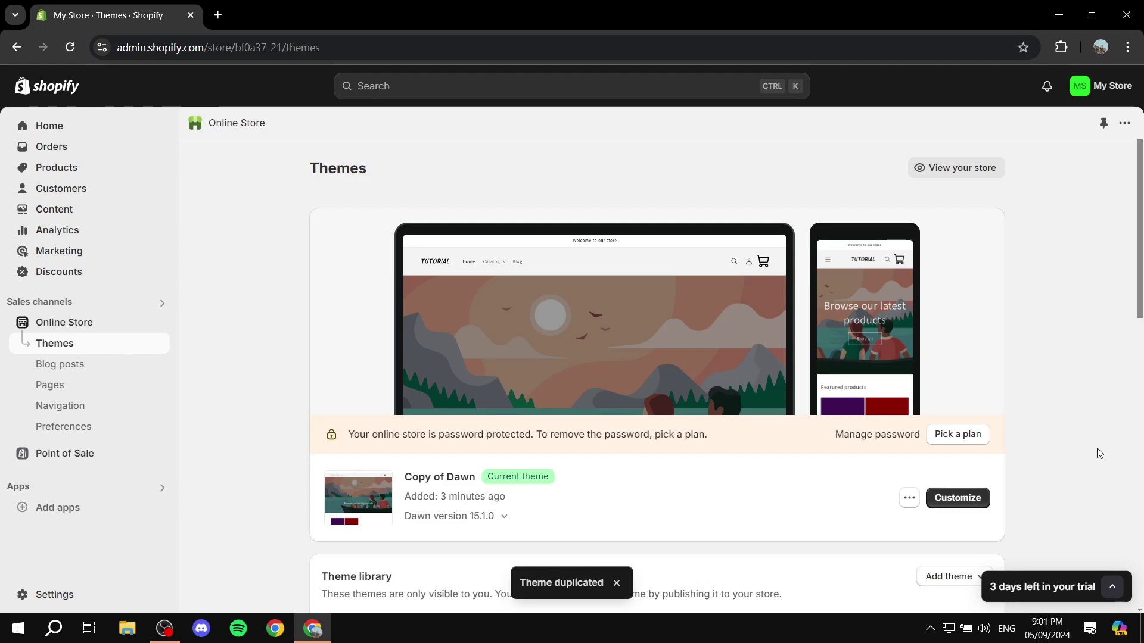
pyautogui.scroll(-3, 1092, 449)
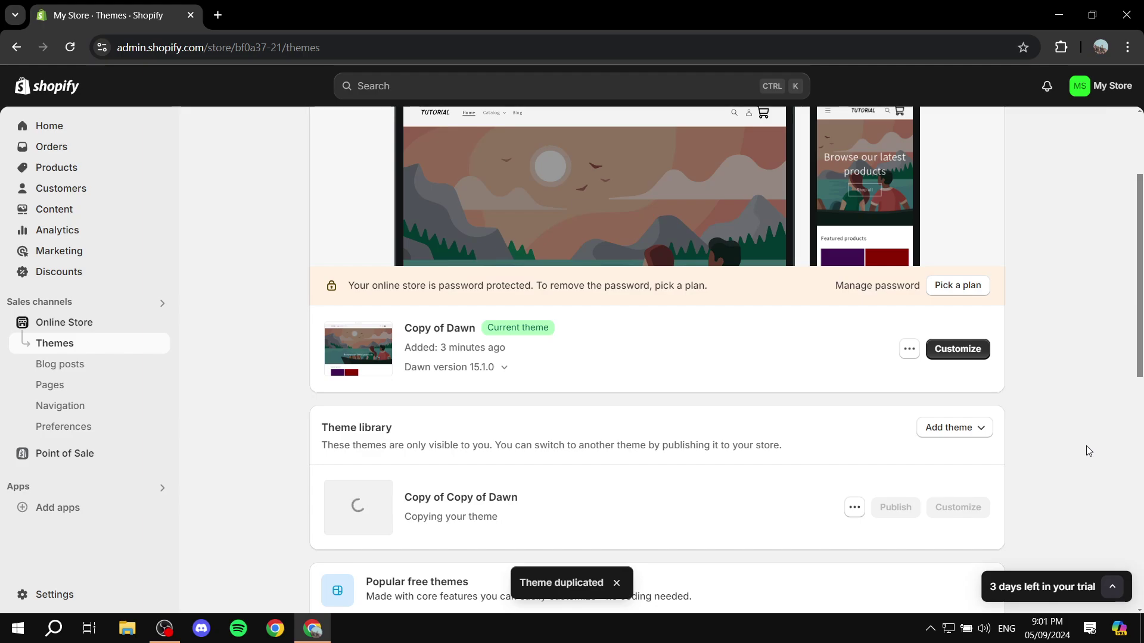
pyautogui.click(617, 585)
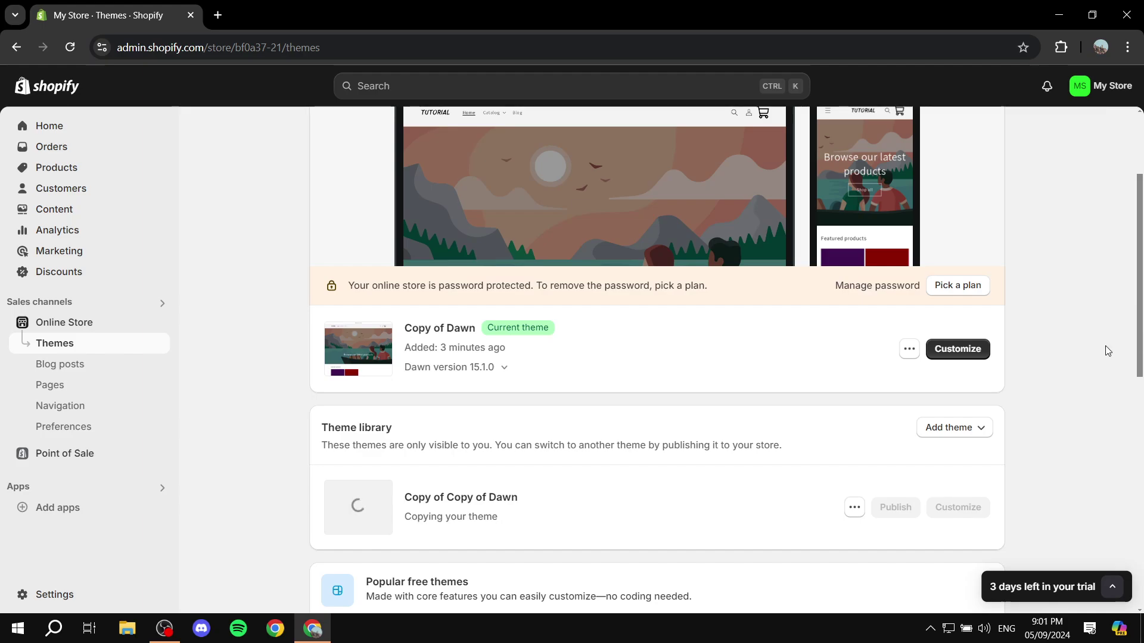
pyautogui.scroll(1, 1106, 350)
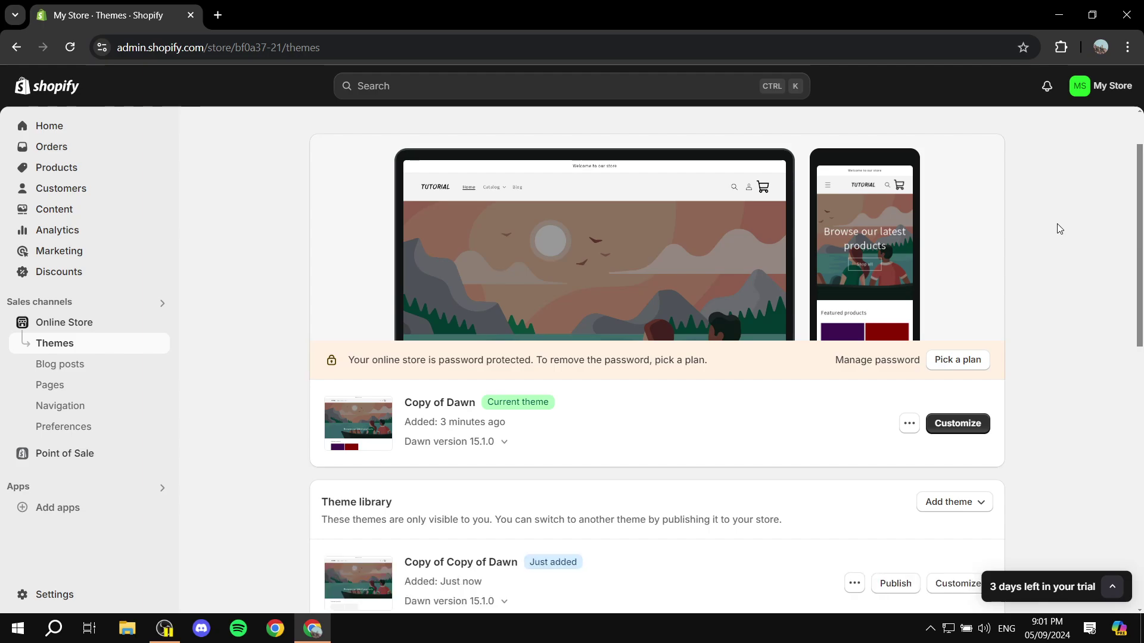
pyautogui.scroll(-1, 472, 566)
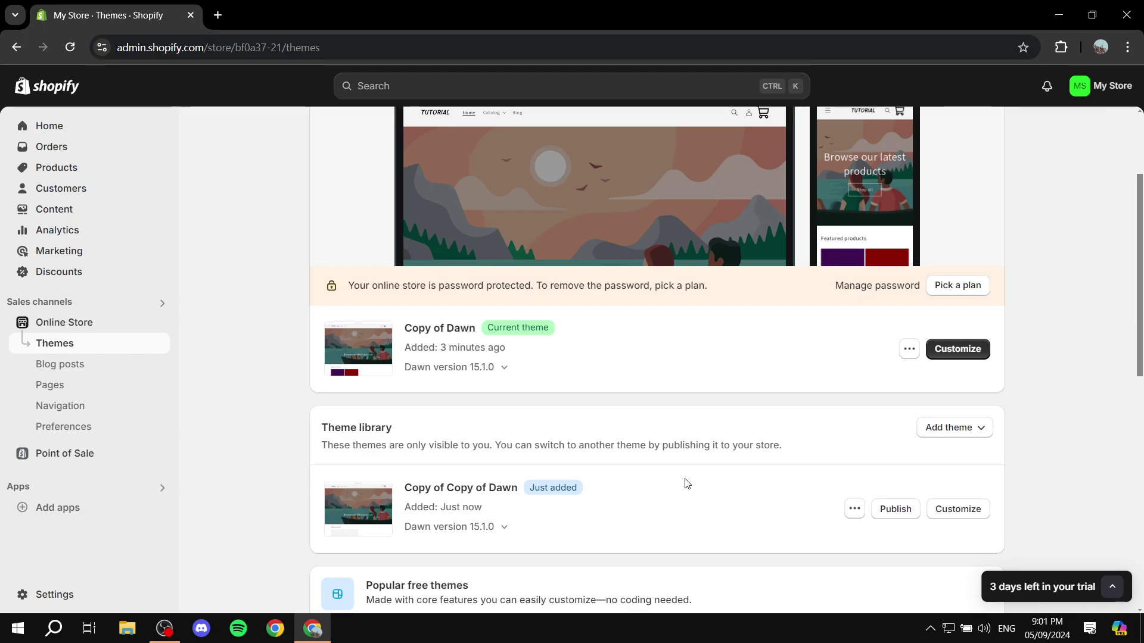
pyautogui.scroll(1, 686, 484)
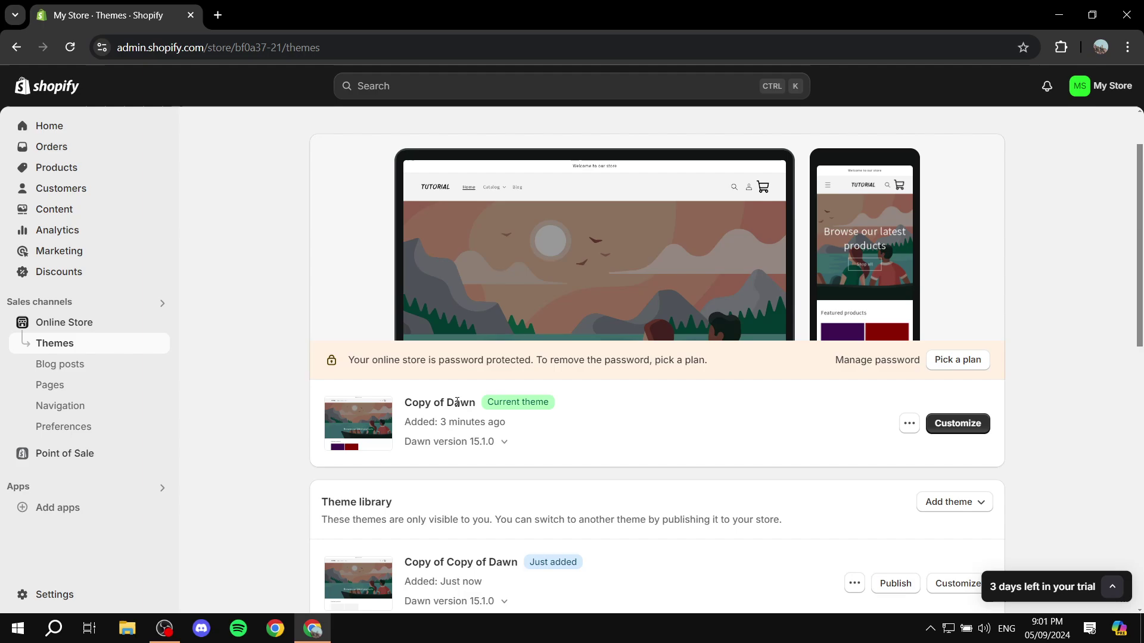
# Step: Open the code editor for Copy of Dawn and filter its files for theme.liquid
pyautogui.click(909, 426)
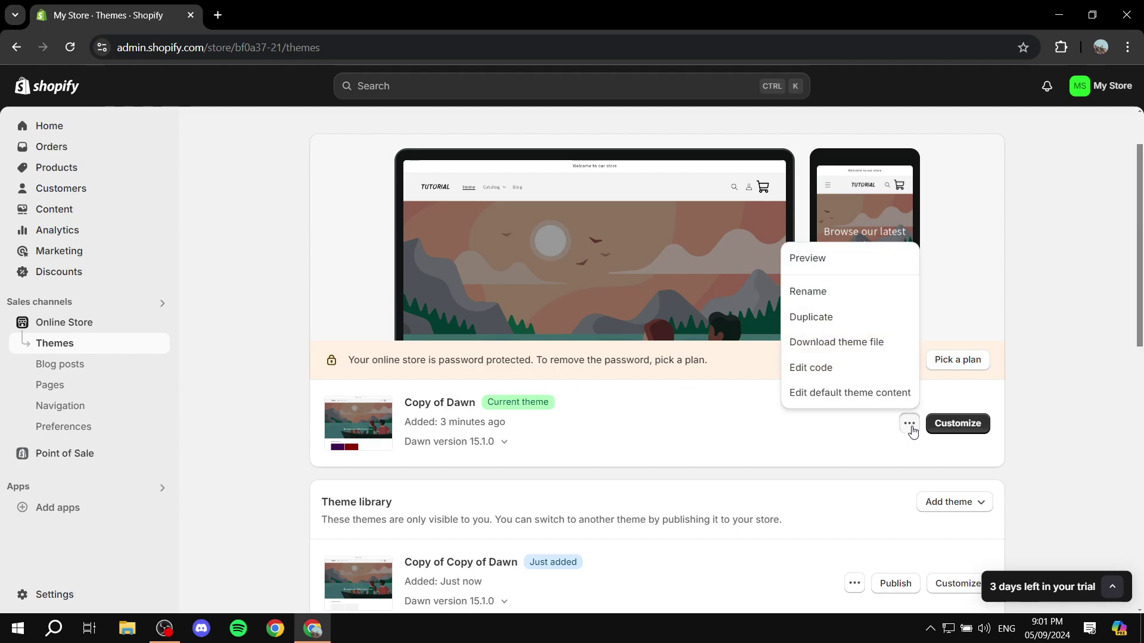
pyautogui.click(832, 371)
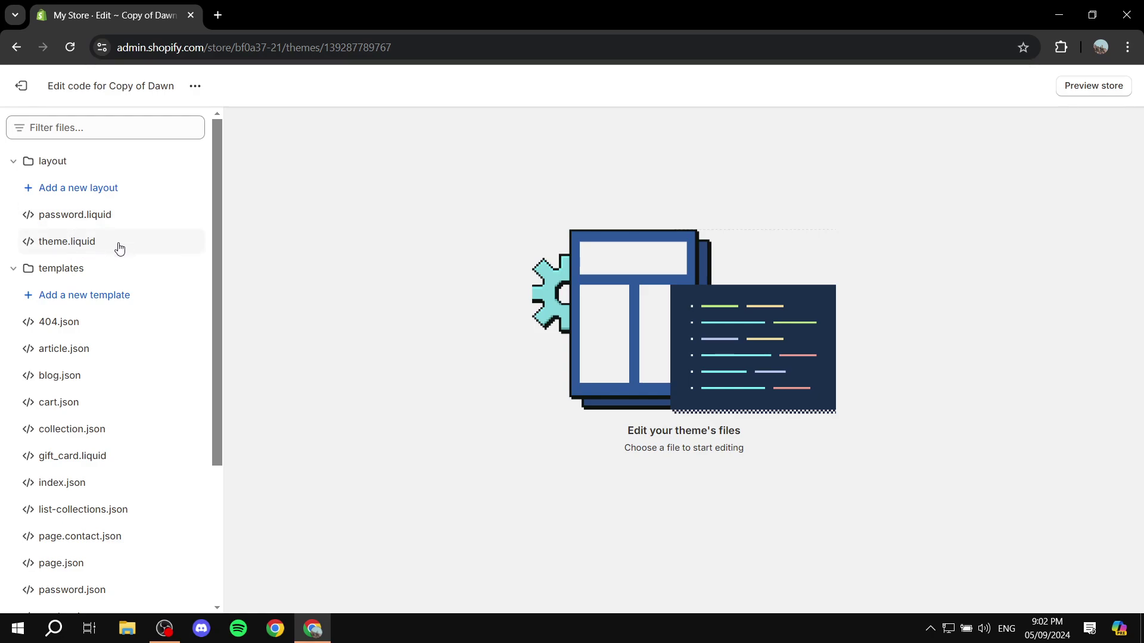
pyautogui.click(115, 127)
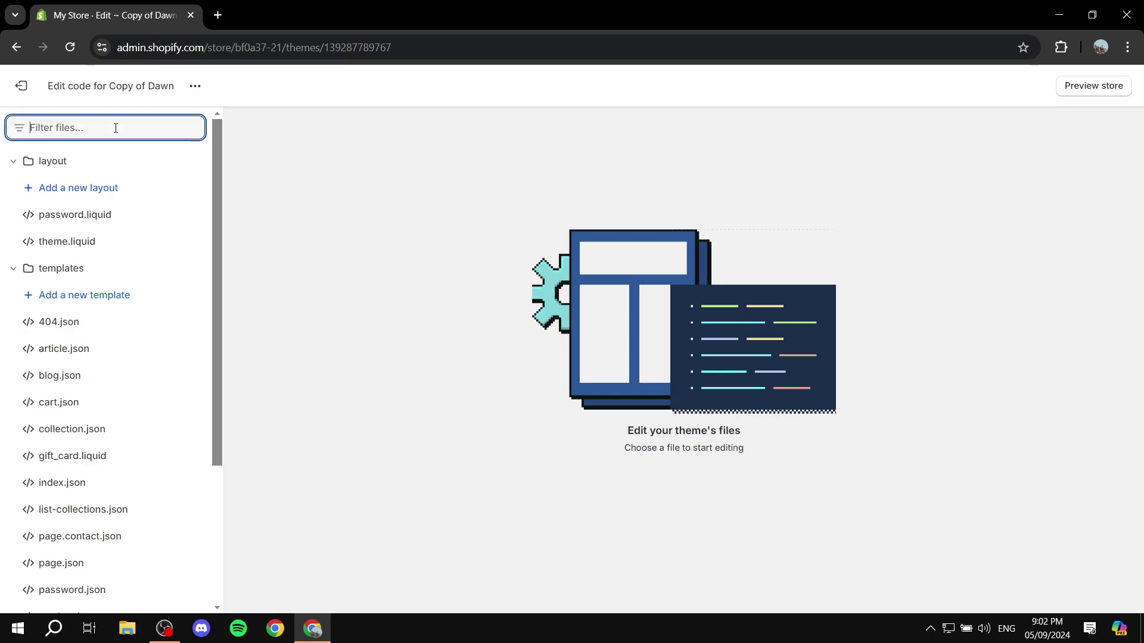
pyautogui.write('Them')
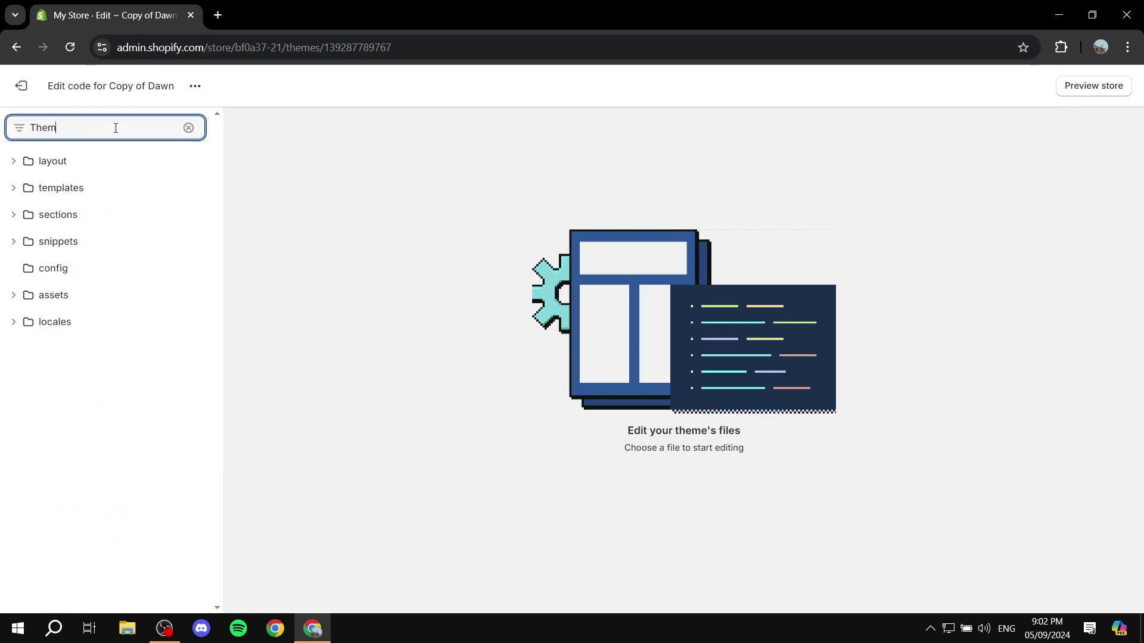
pyautogui.write('e.liq\\uid')
pyautogui.press('BackSpace')
pyautogui.press('BackSpace')
pyautogui.press('BackSpace')
pyautogui.press('BackSpace')
pyautogui.press('BackSpace')
pyautogui.press('BackSpace')
pyautogui.press('BackSpace')
pyautogui.press('BackSpace')
pyautogui.press('BackSpace')
pyautogui.press('BackSpace')
pyautogui.press('BackSpace')
pyautogui.press('BackSpace')
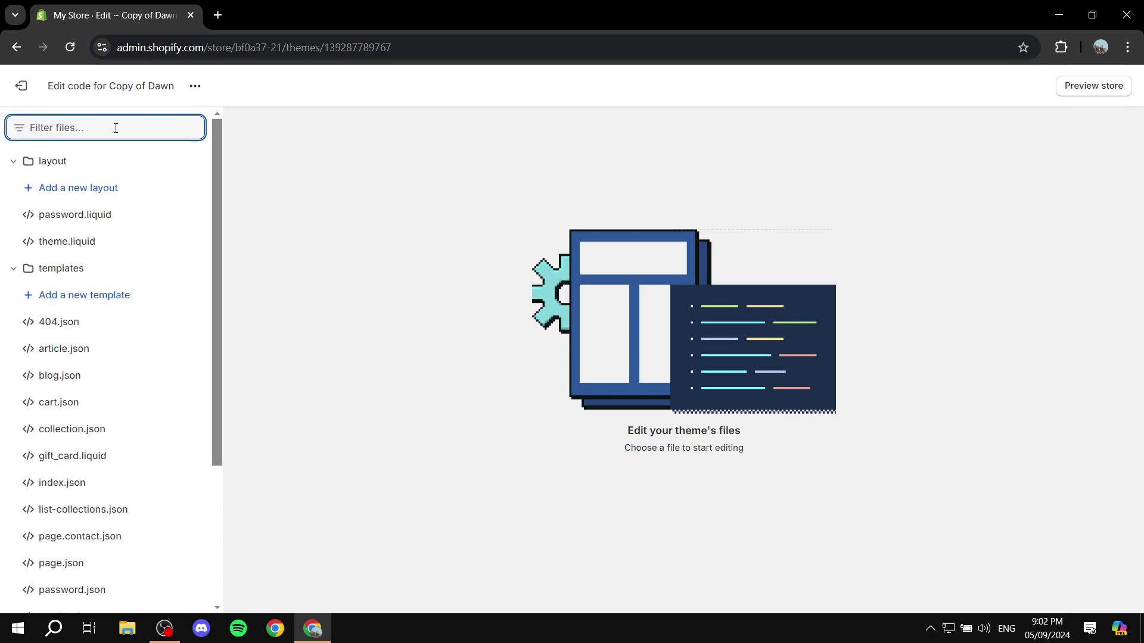
# Step: Open layout/theme.liquid and insert a blank line 375 above the closing body tag
pyautogui.click(86, 246)
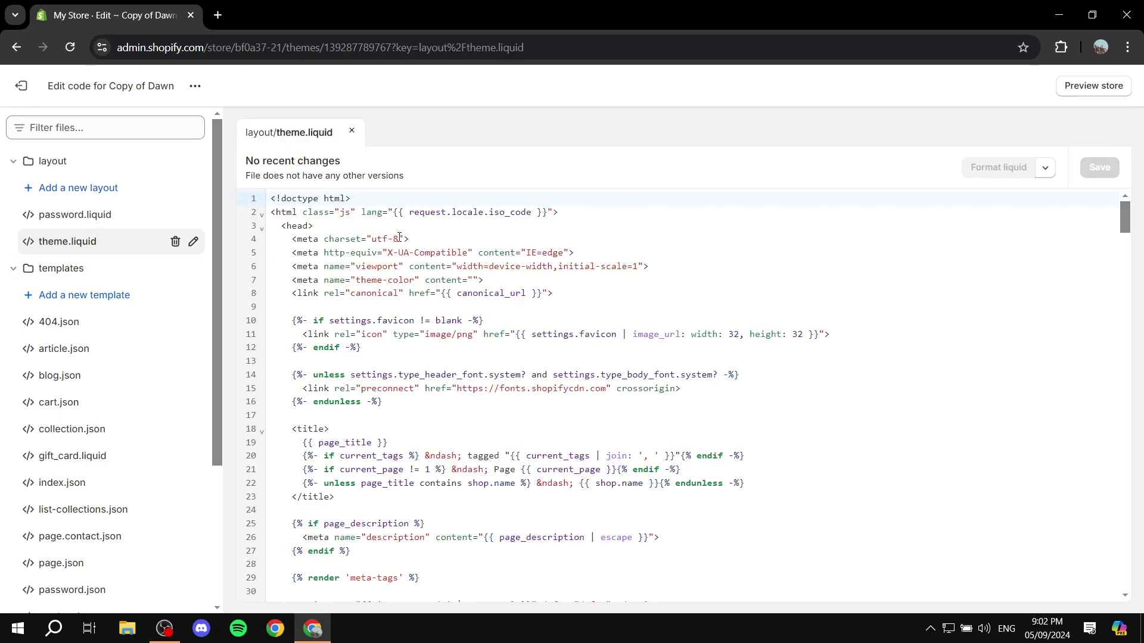
pyautogui.scroll(-10, 412, 219)
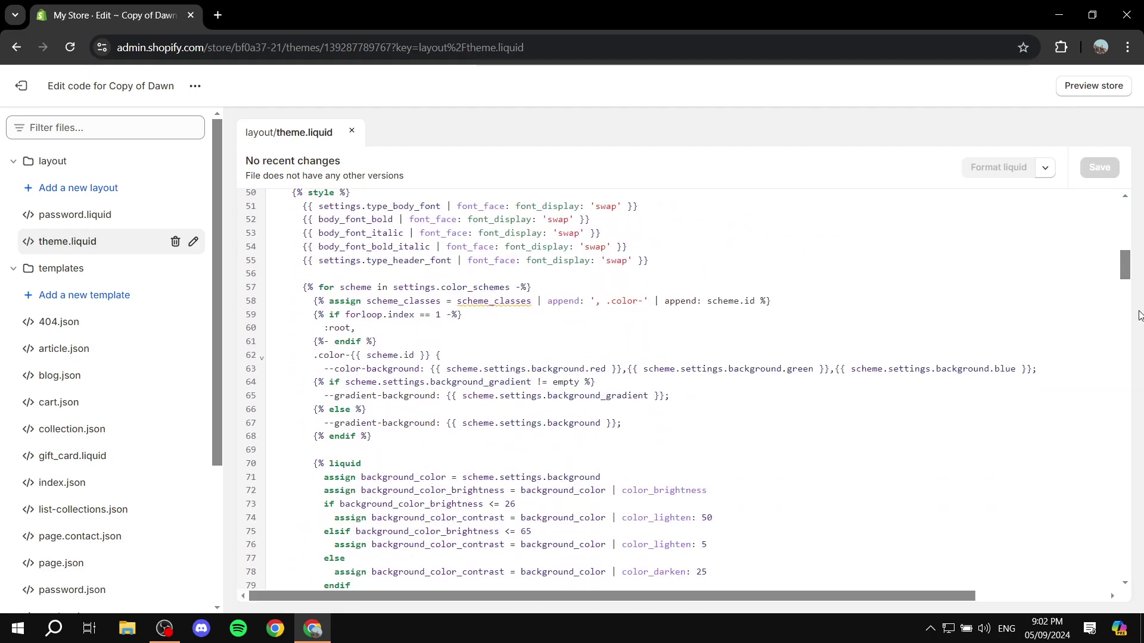
pyautogui.scroll(-2, 1128, 292)
pyautogui.moveTo(1126, 291); pyautogui.dragTo(1049, 621)
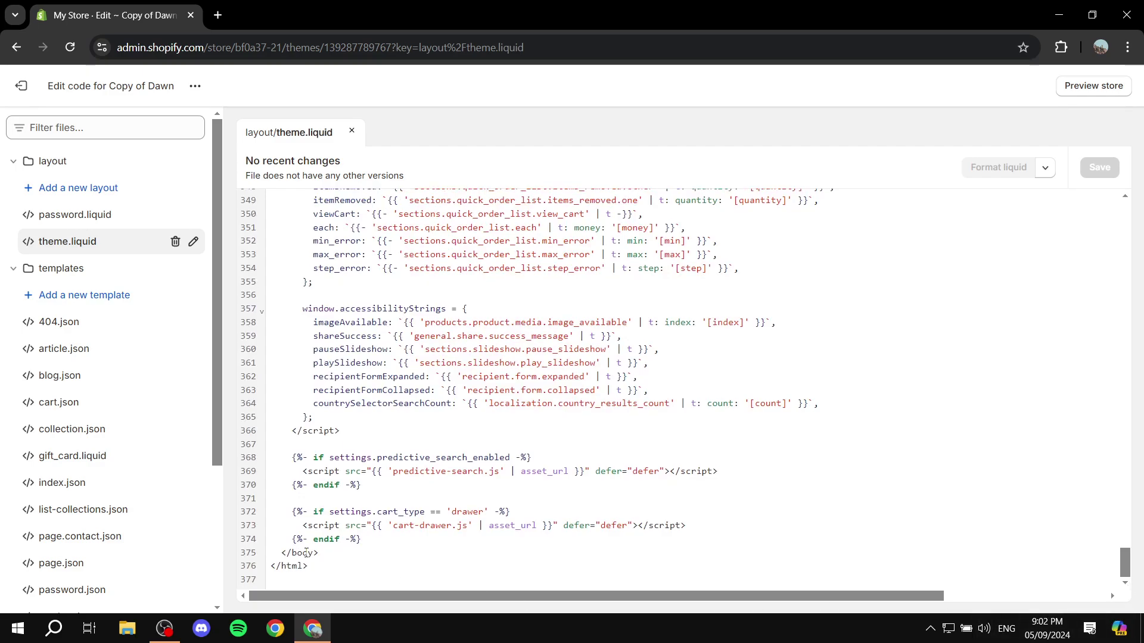
pyautogui.moveTo(283, 554); pyautogui.dragTo(318, 553)
pyautogui.click(377, 542)
pyautogui.press('Return')
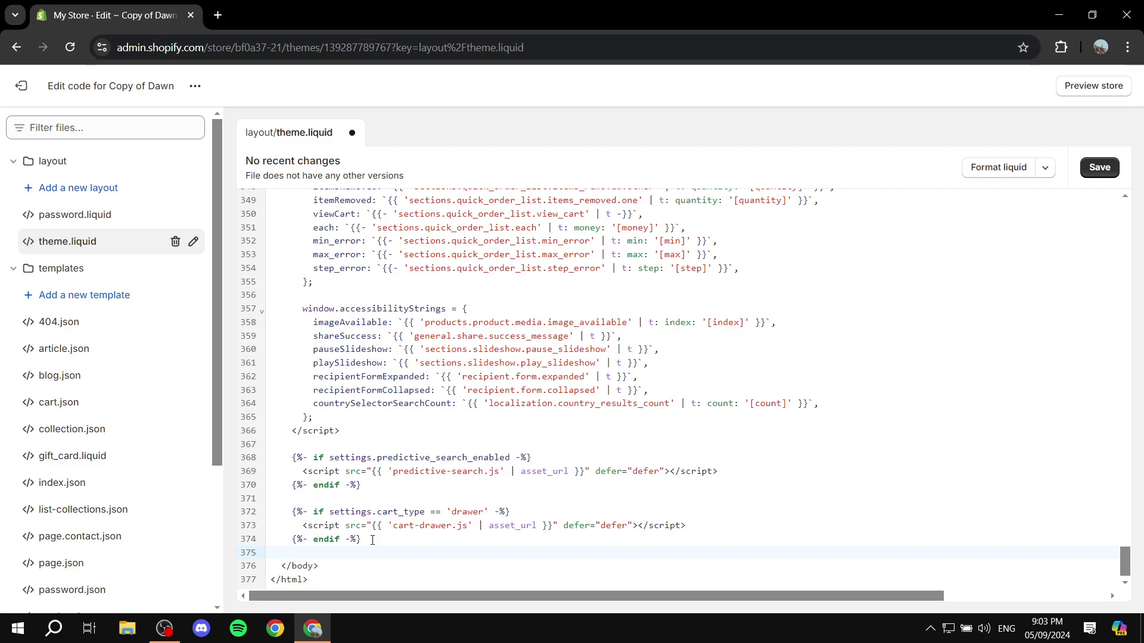
# Step: Paste a style block giving details-modal.header__search display: none !important, then save theme.liquid
pyautogui.rightClick(346, 553)
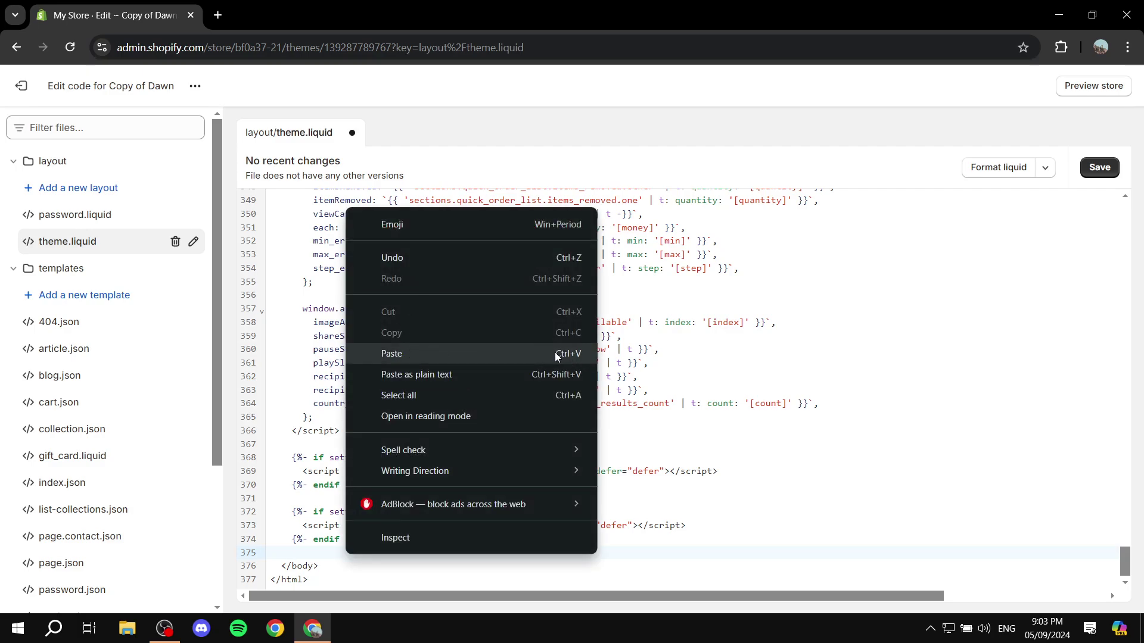
pyautogui.click(572, 355)
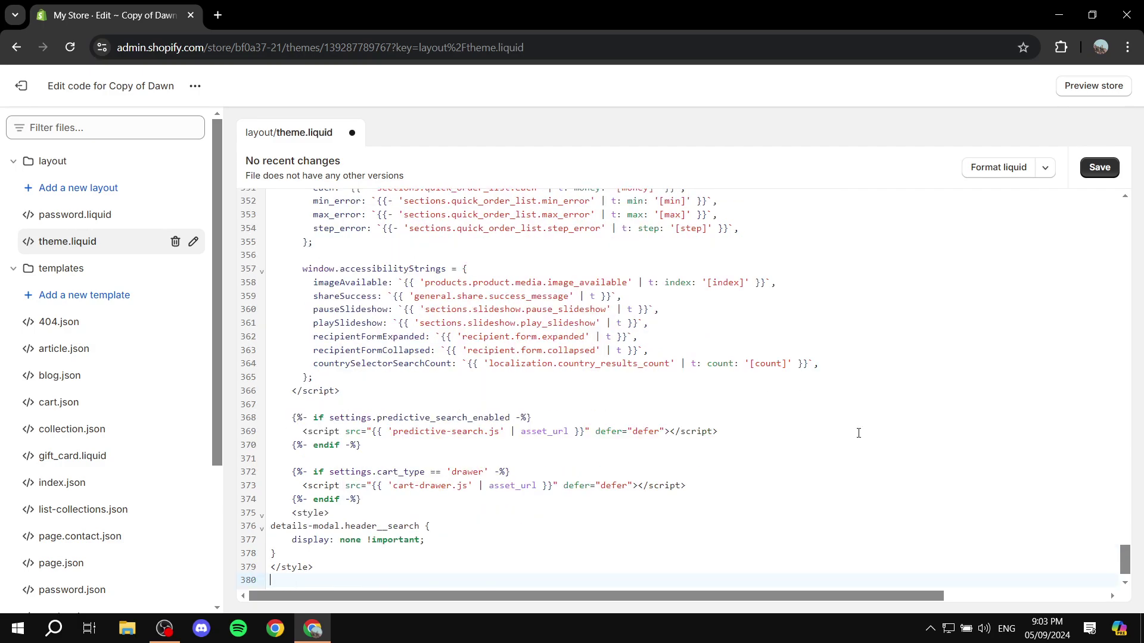
pyautogui.scroll(-1, 510, 443)
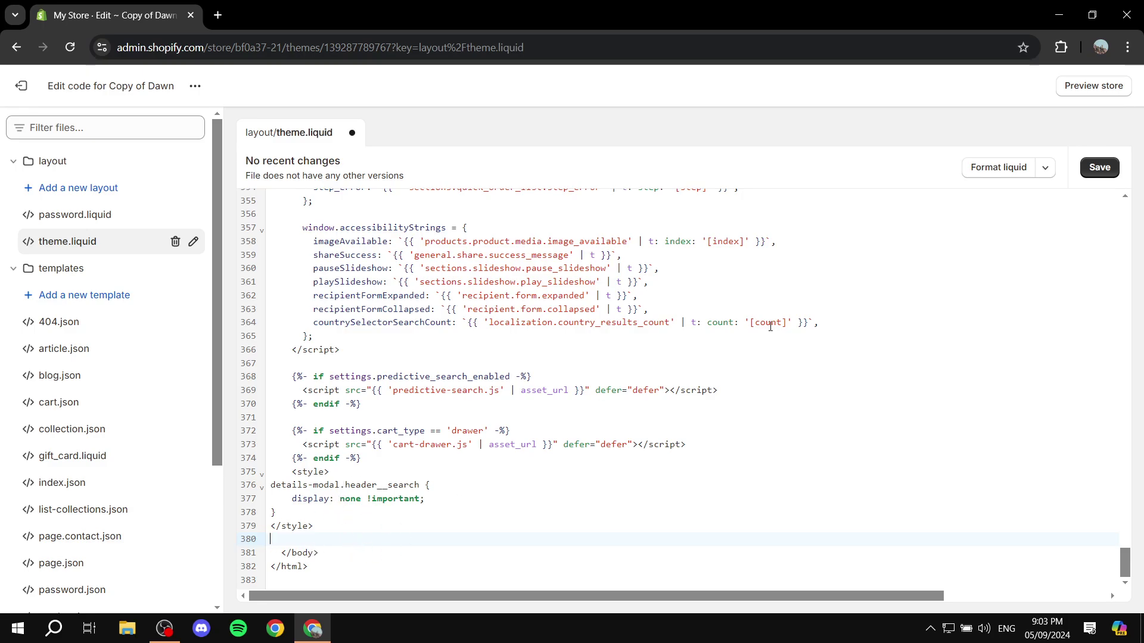
pyautogui.click(1110, 173)
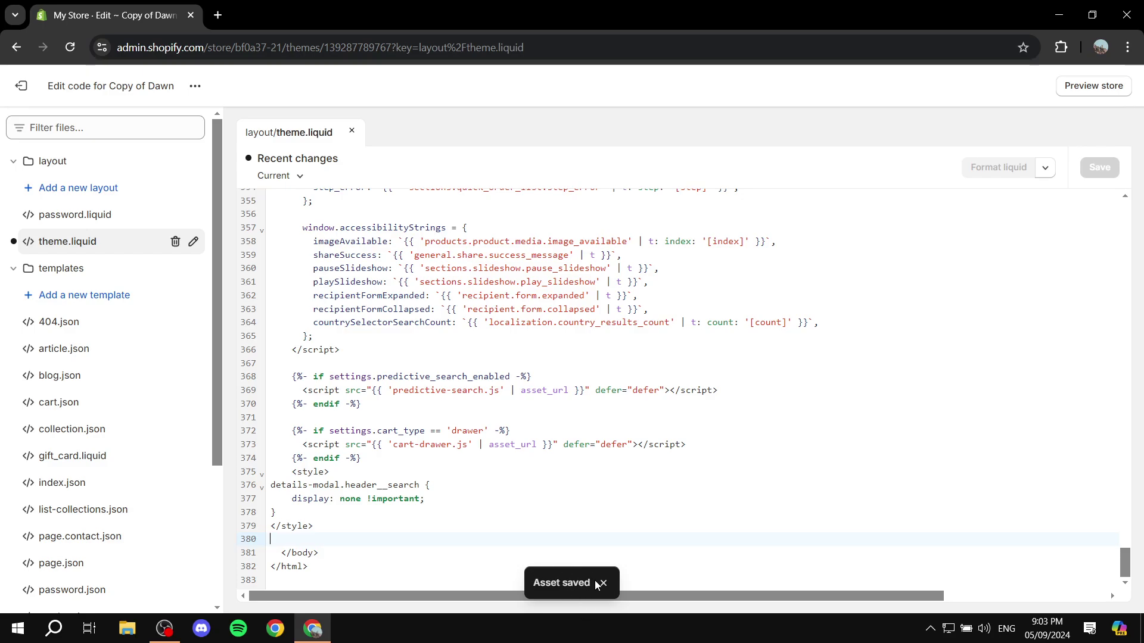
pyautogui.click(604, 585)
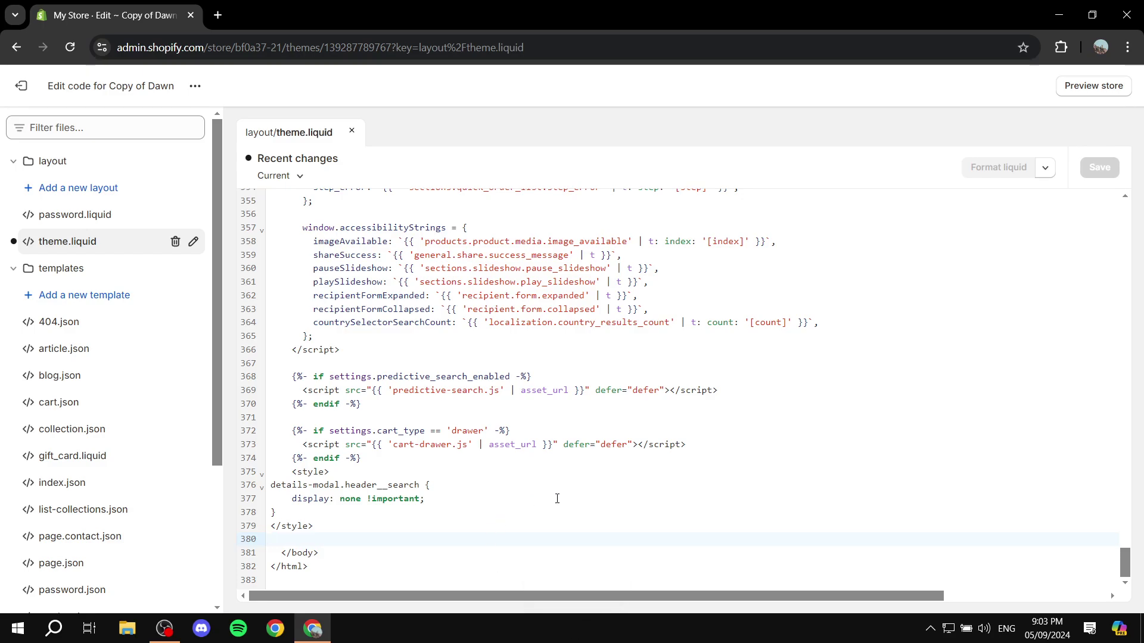
# Step: Exit the code editor to the Themes page and collapse the trial reminder
pyautogui.click(21, 85)
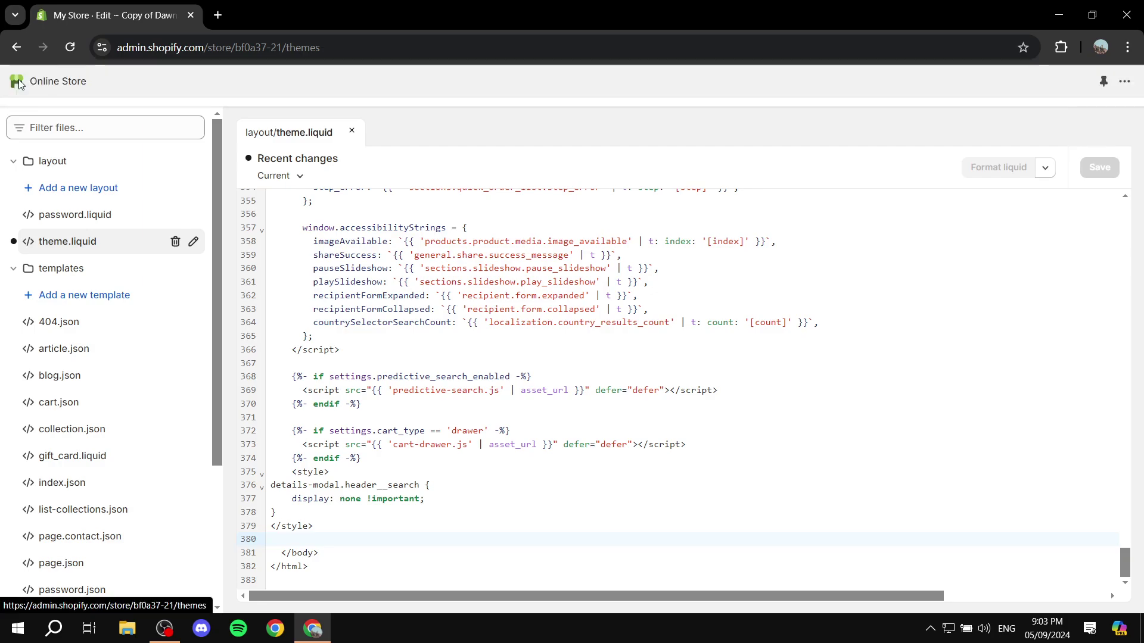
pyautogui.click(1111, 471)
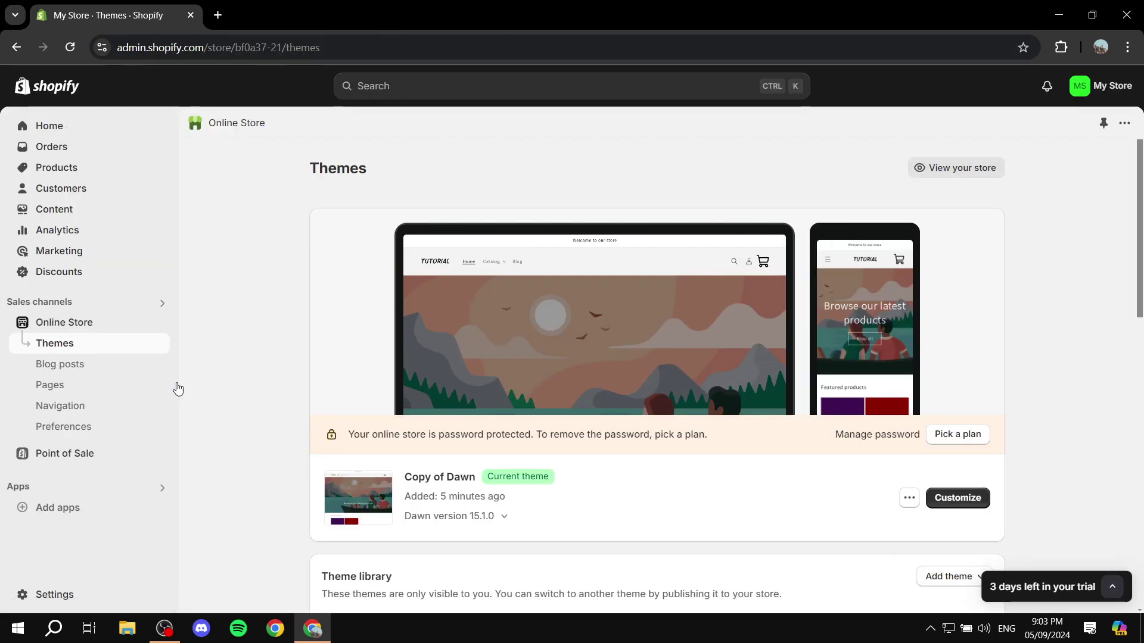